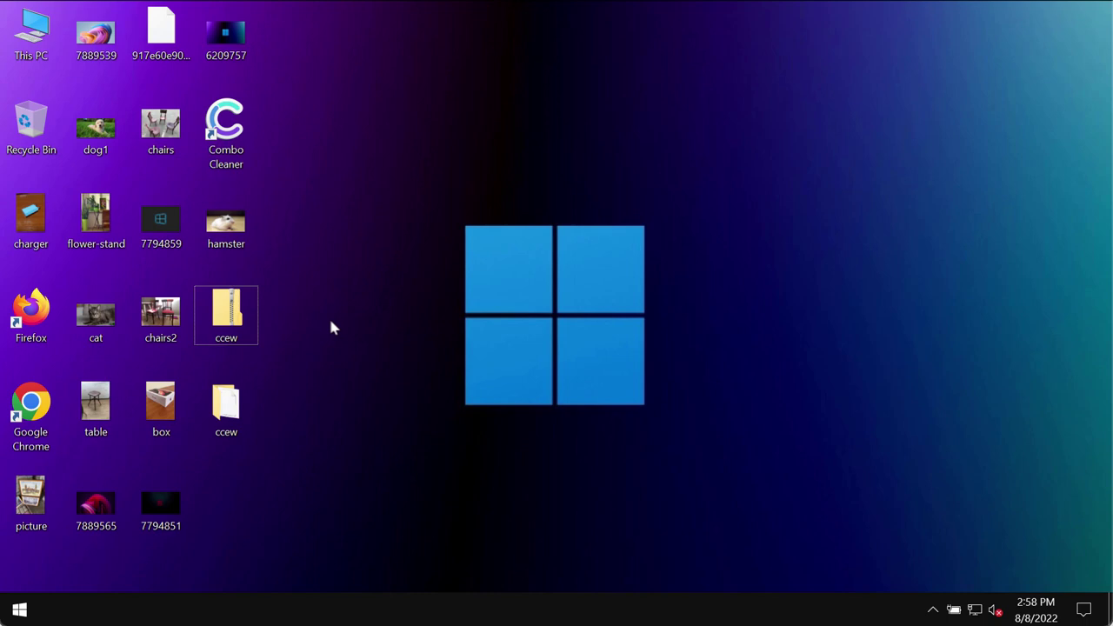
Preview the chairs2, chairs and table desktop photos, then clear the desktop selection
left_click(233, 435)
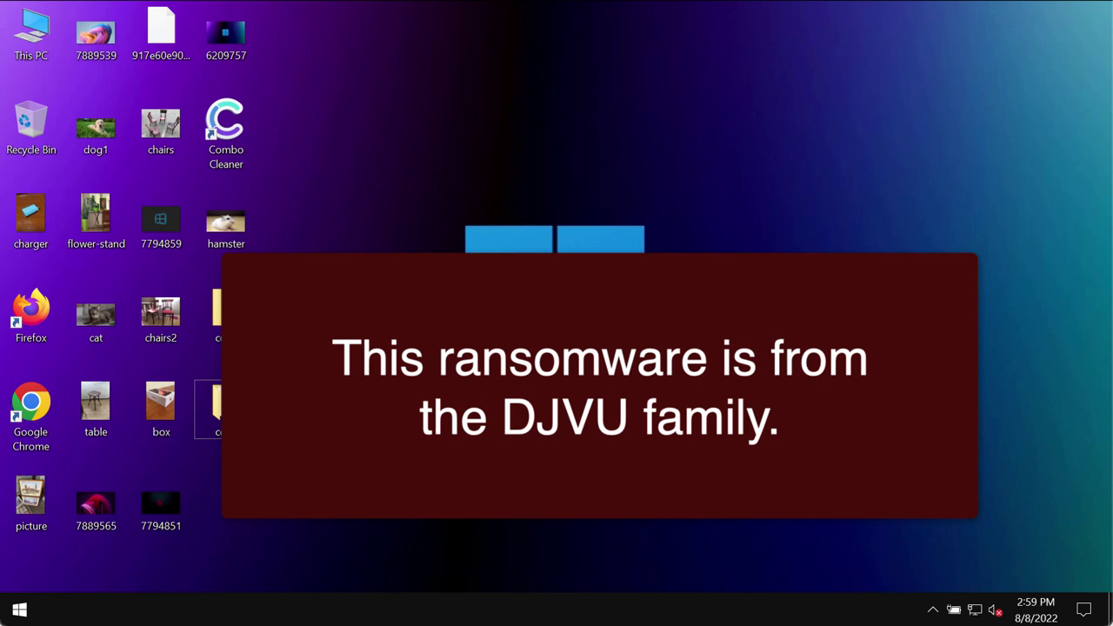
double_click(161, 315)
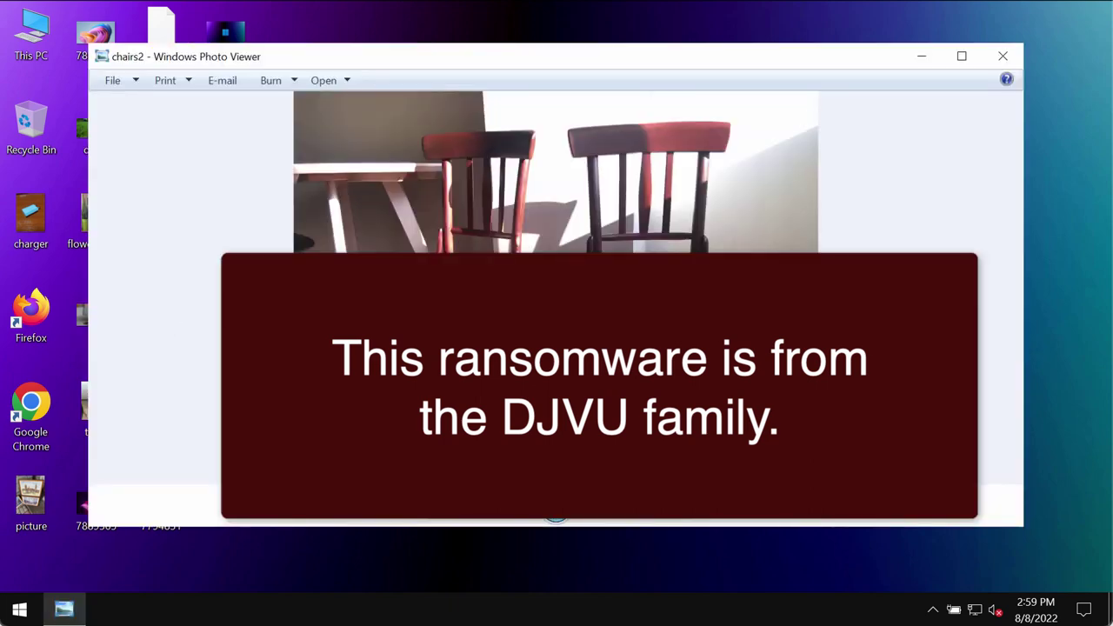
left_click(1003, 56)
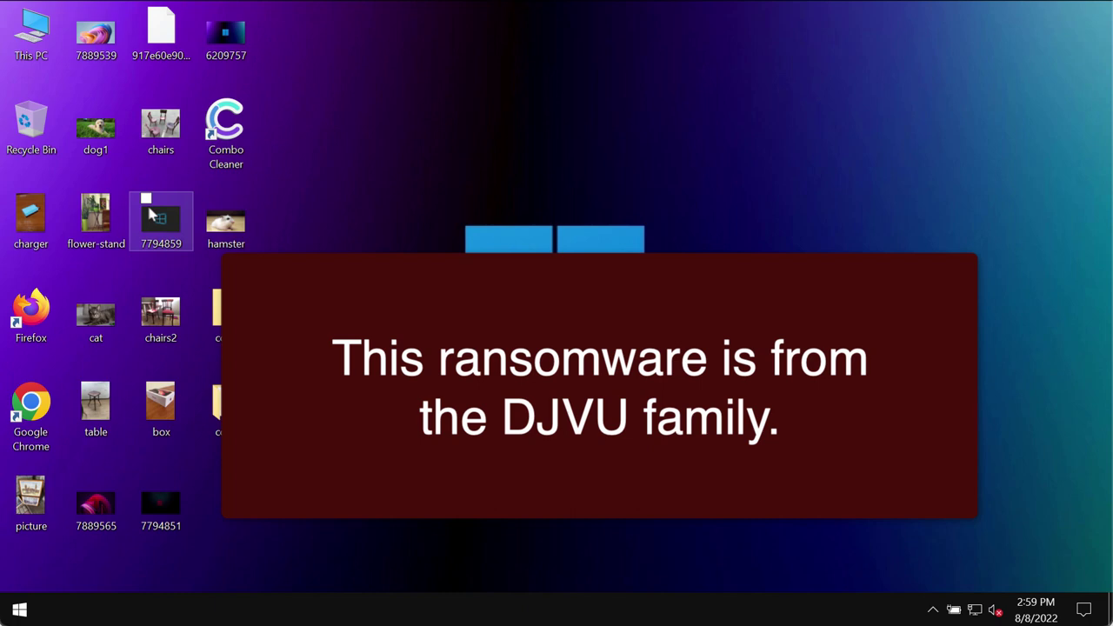
double_click(174, 143)
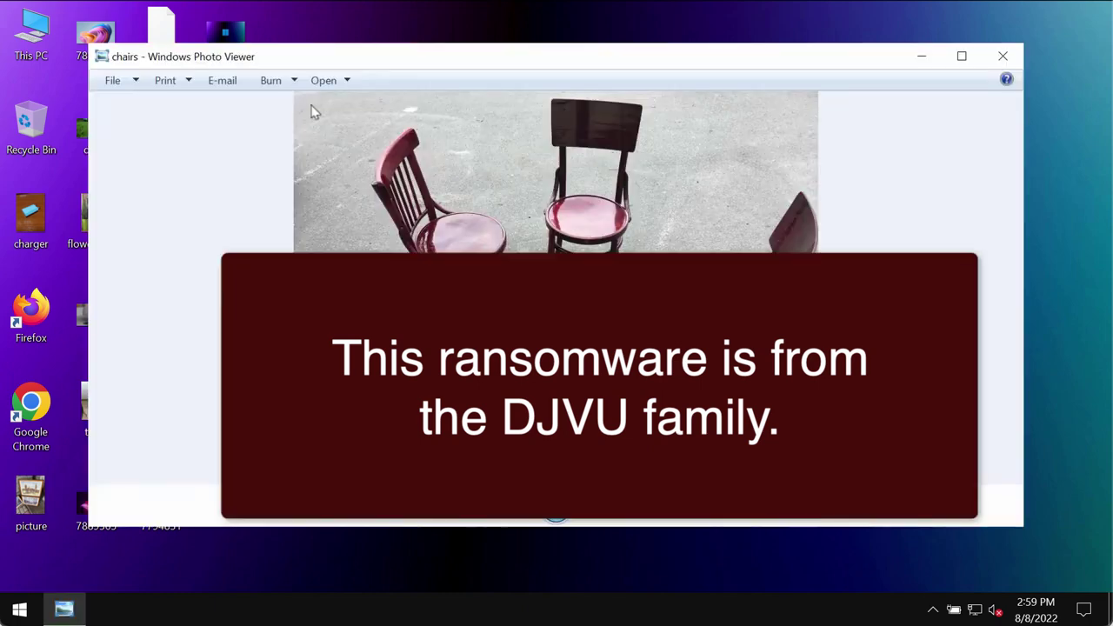
left_click(1004, 54)
double_click(96, 401)
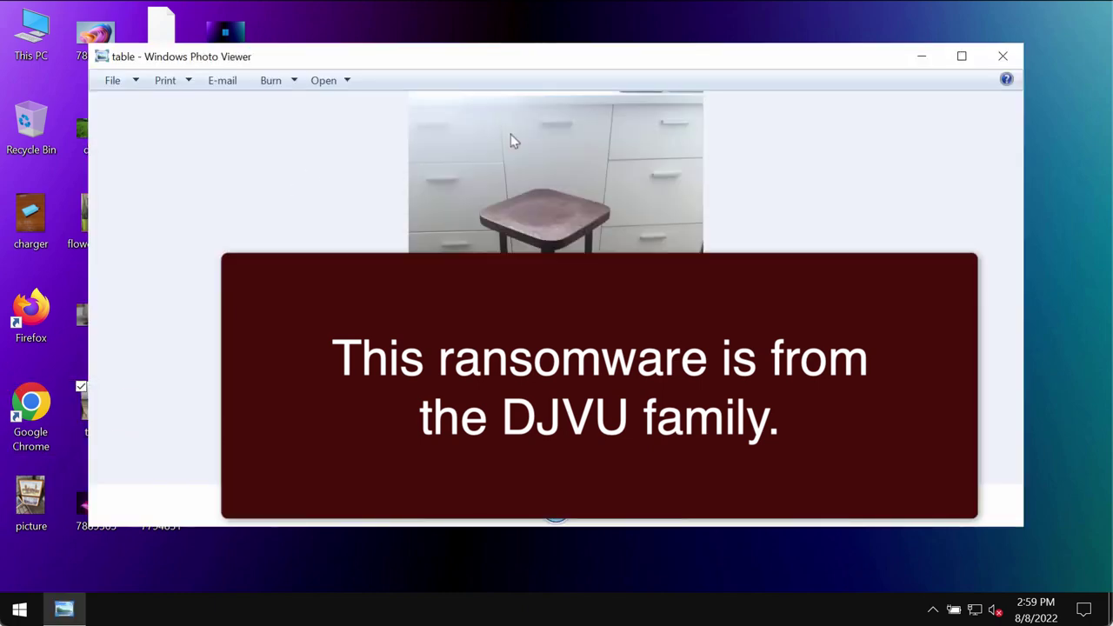
left_click(1003, 55)
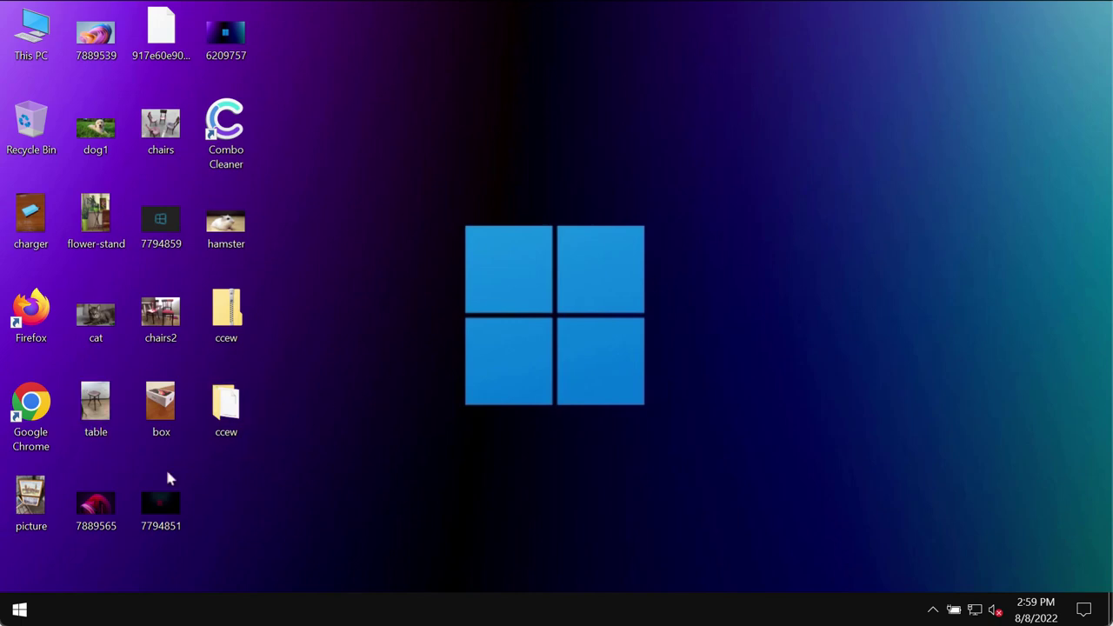
double_click(161, 315)
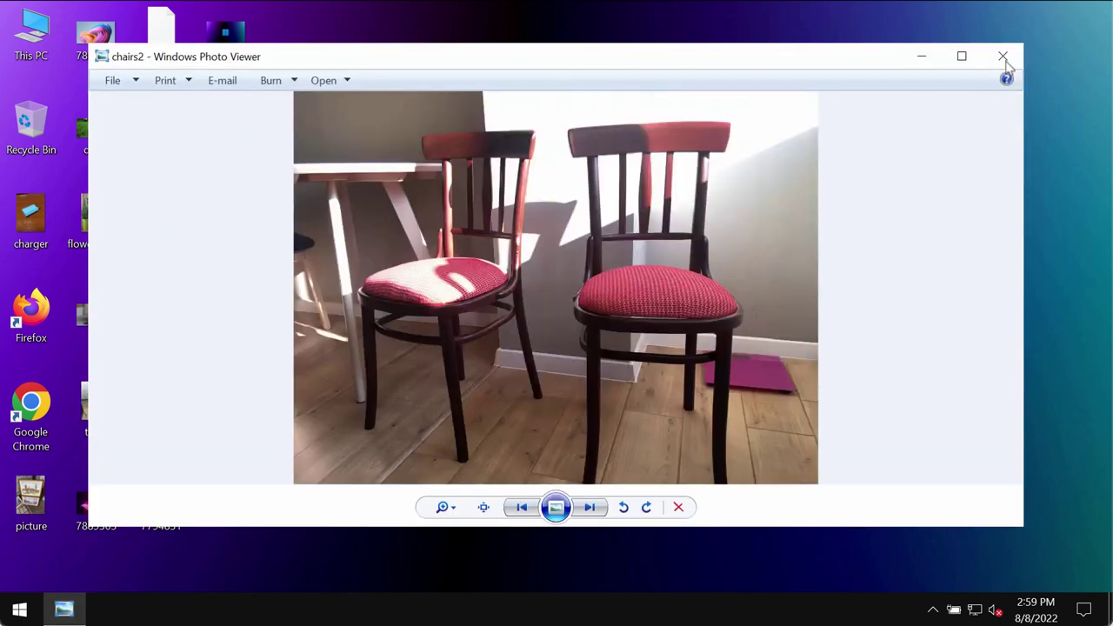
left_click(1004, 54)
left_click(427, 271)
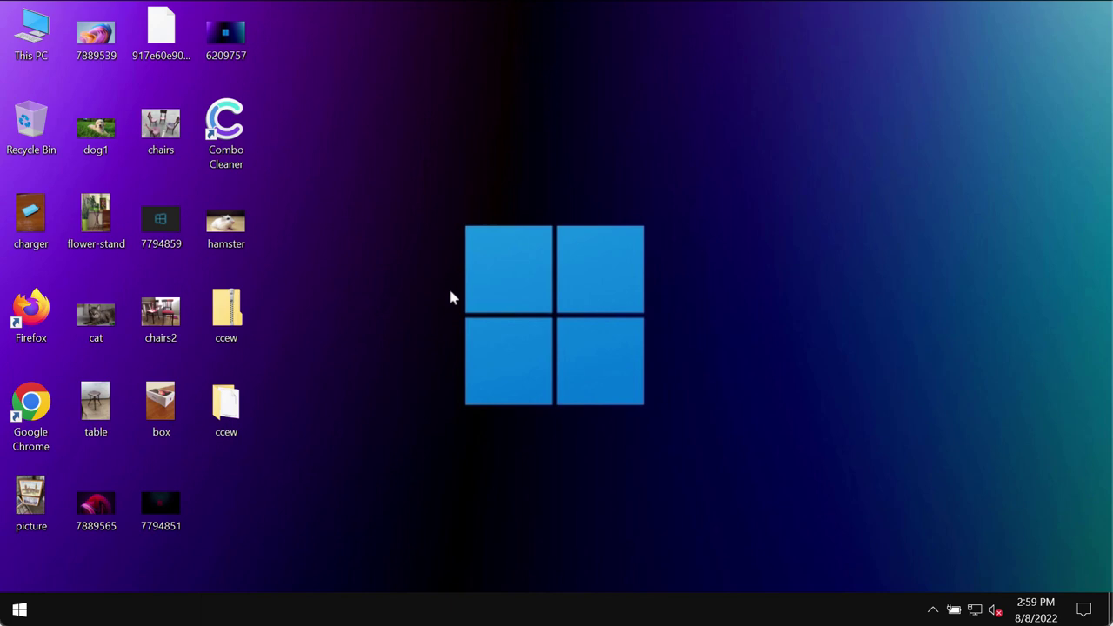
Sign out of Windows from the Start button's shortcut menu
left_click(226, 404)
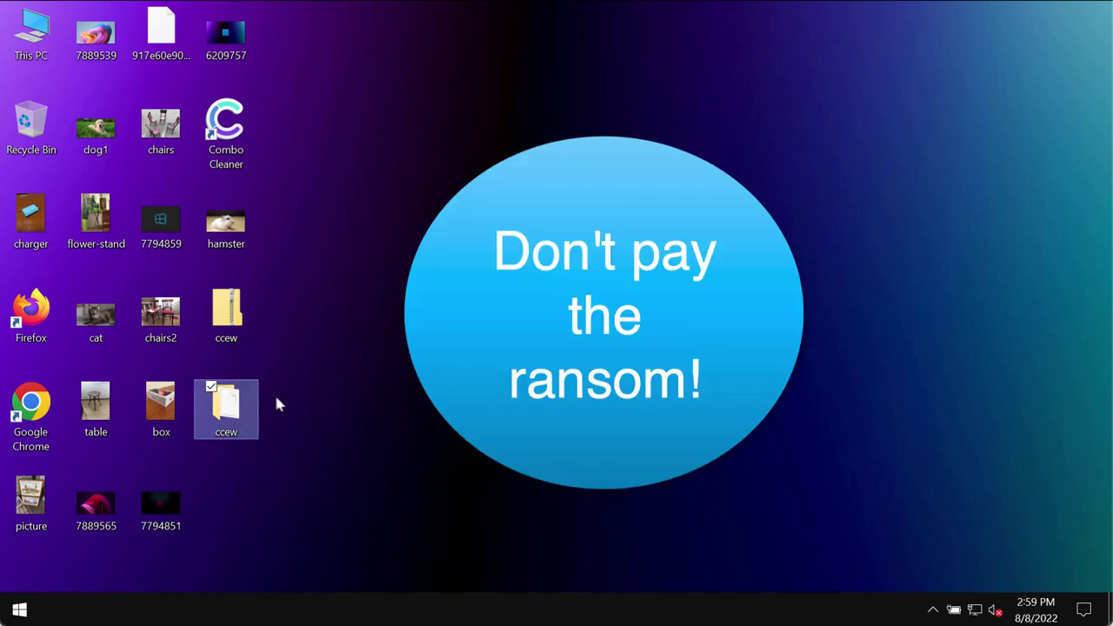
left_click(246, 514)
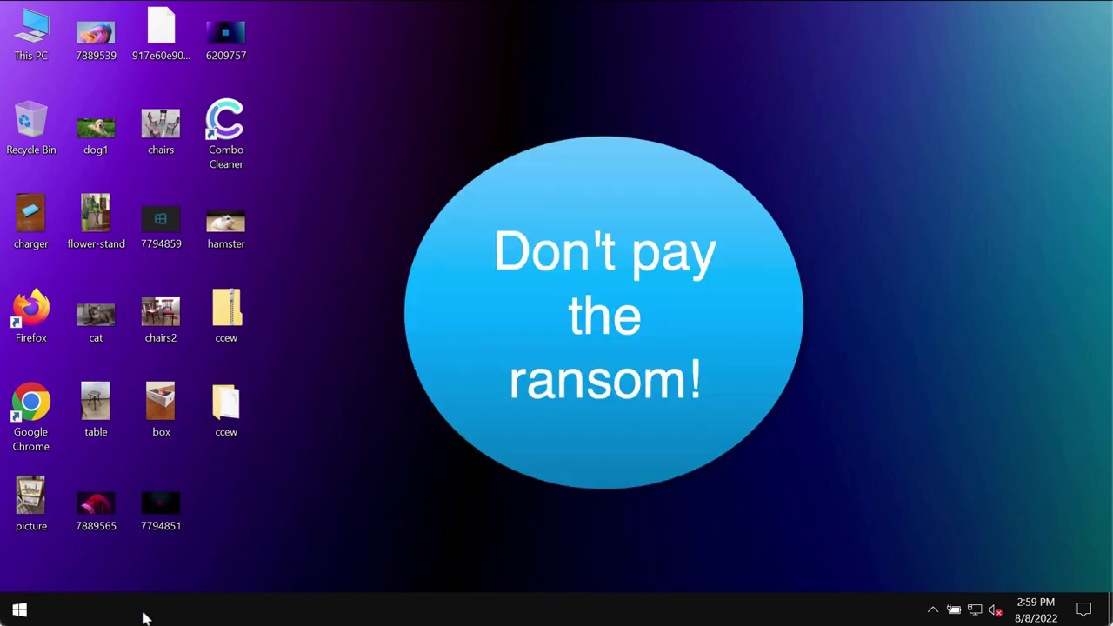
right_click(17, 613)
mouse_move(131, 557)
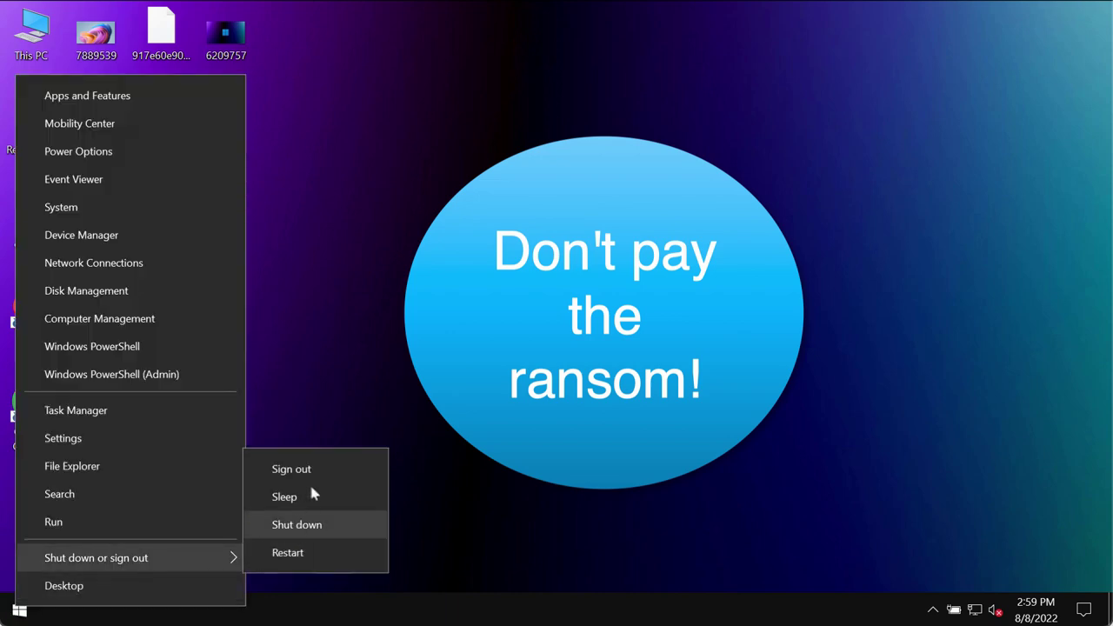
left_click(321, 474)
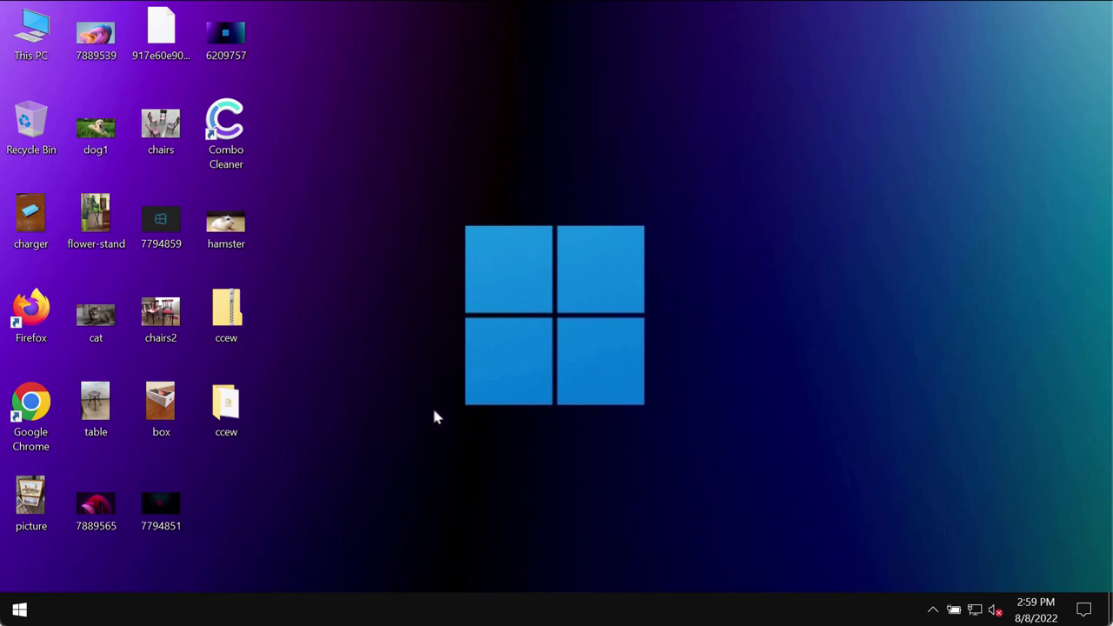
Run the 807 KB application file in the ccew folder, then close the folder
double_click(228, 407)
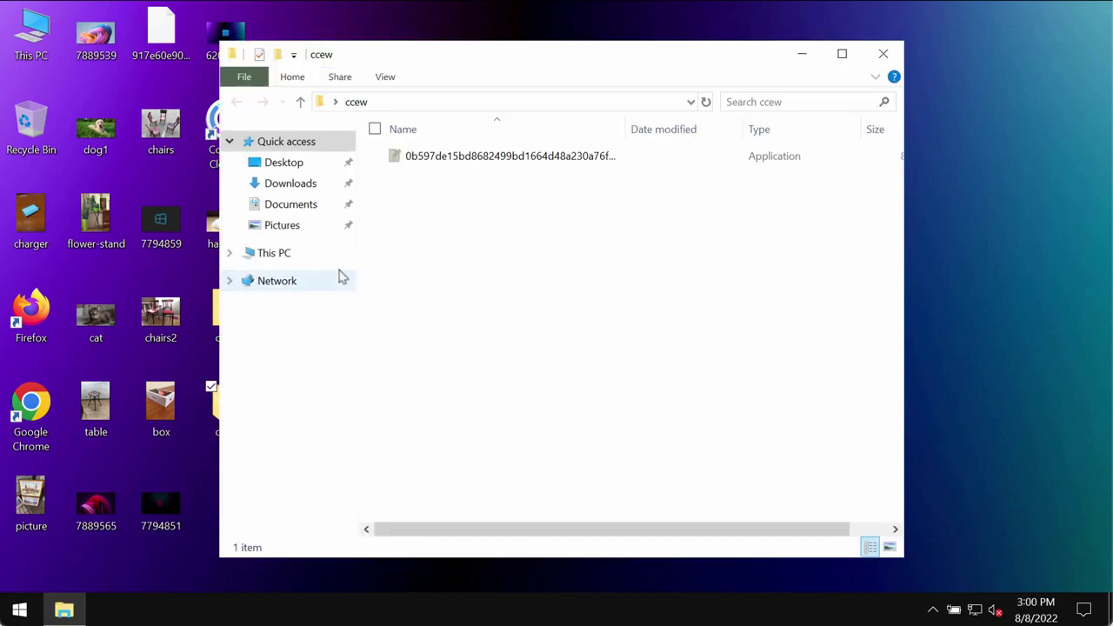
double_click(597, 156)
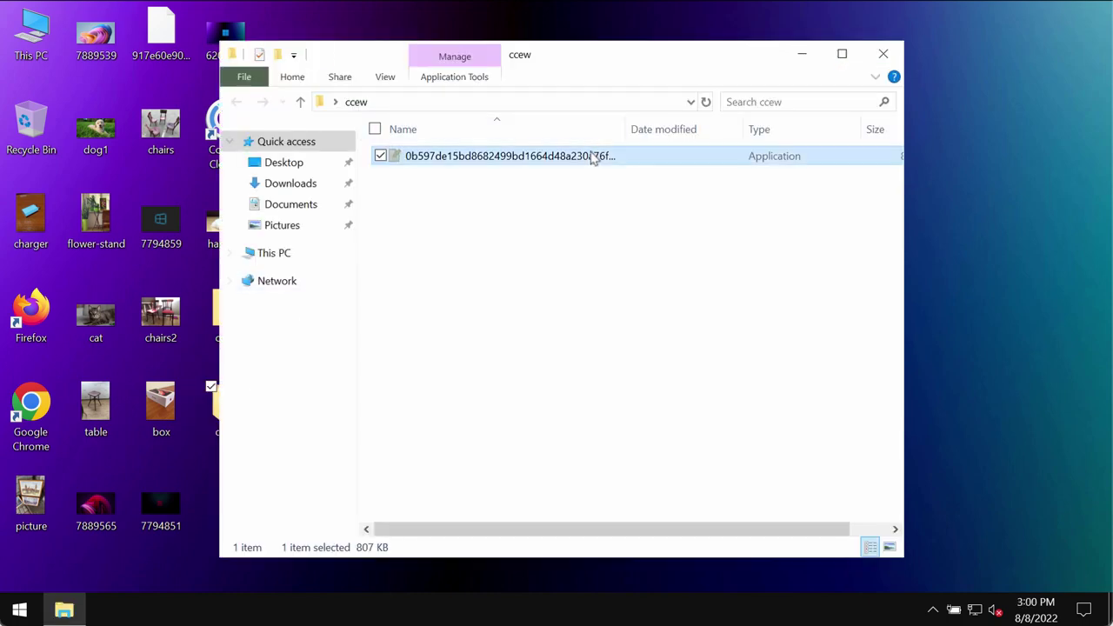
left_click(884, 54)
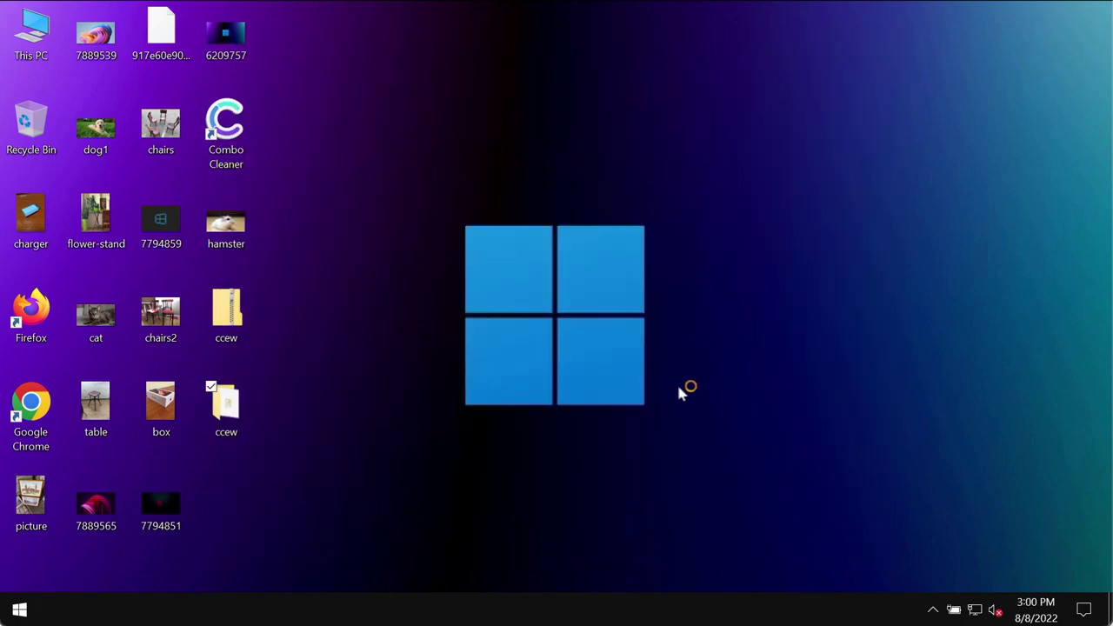
End the 0b597de… hexadecimal-named process in Task Manager, then close Task Manager
right_click(753, 608)
left_click(797, 525)
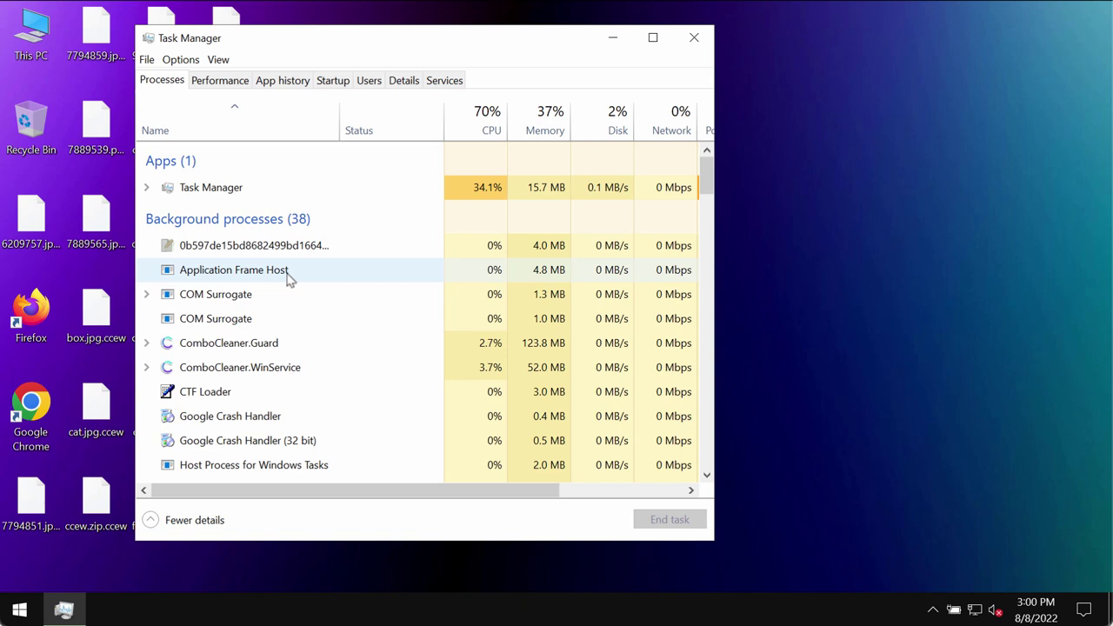
left_click_drag(358, 48, 563, 49)
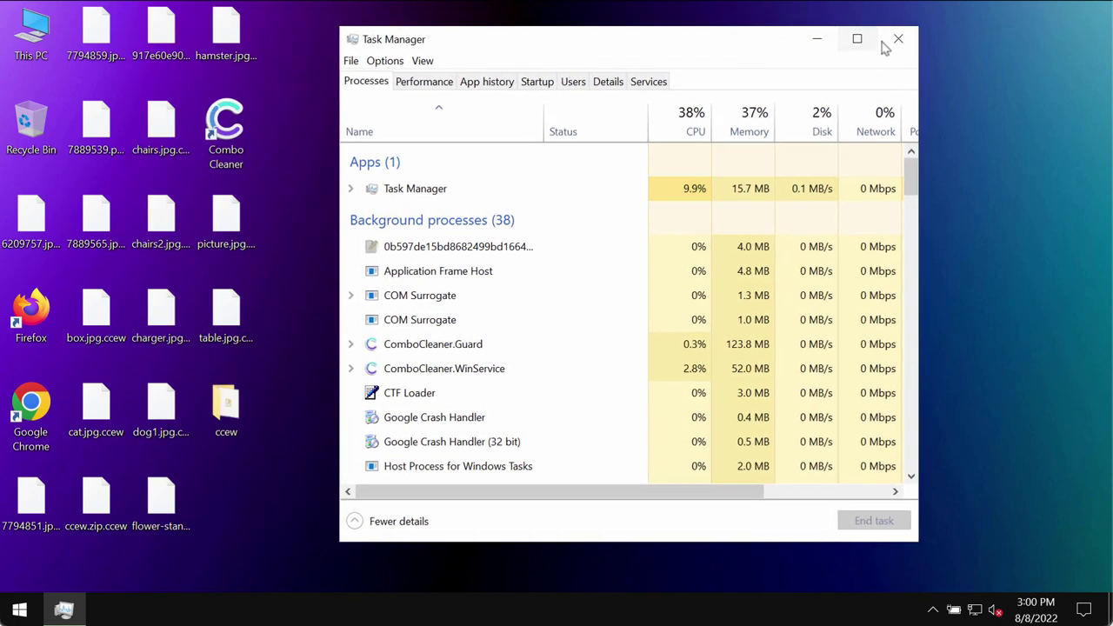
left_click(472, 249)
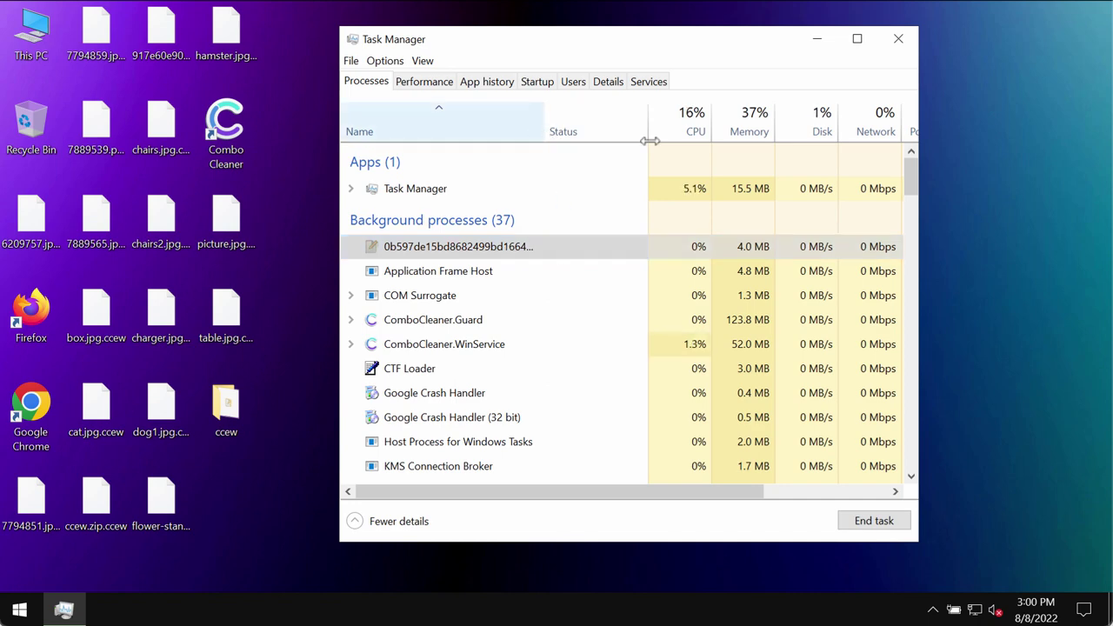
double_click(541, 132)
right_click(550, 251)
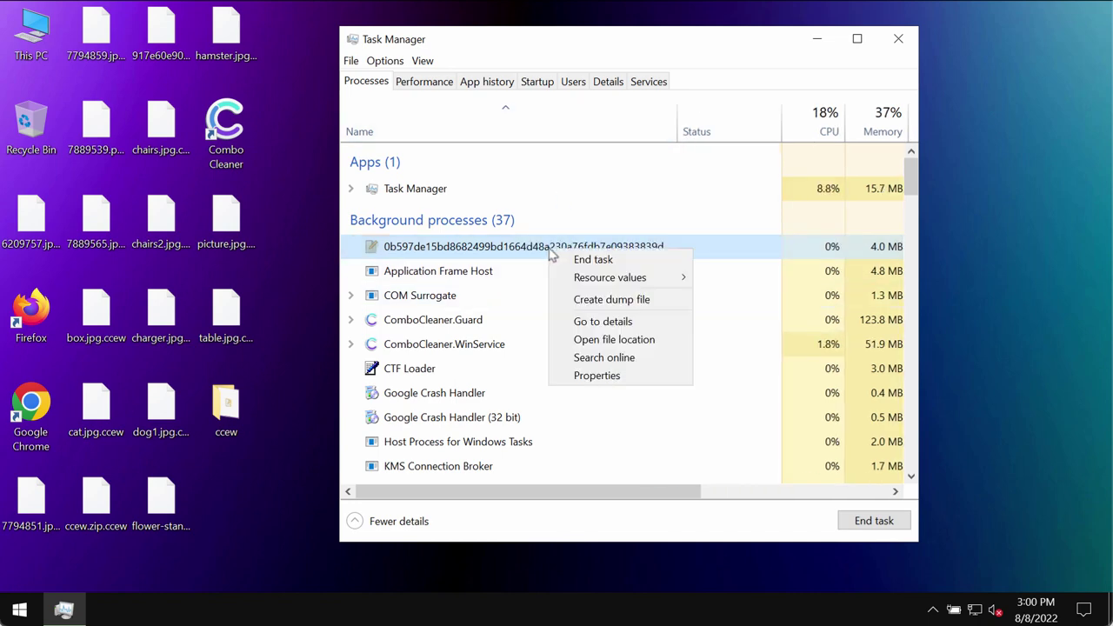
left_click(602, 262)
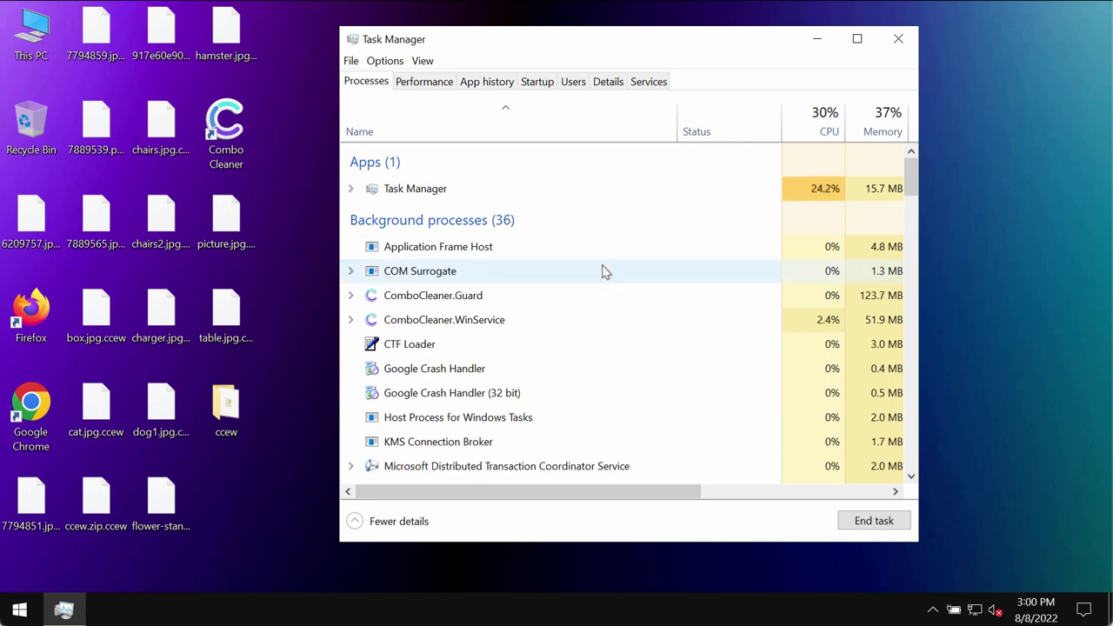
left_click(898, 41)
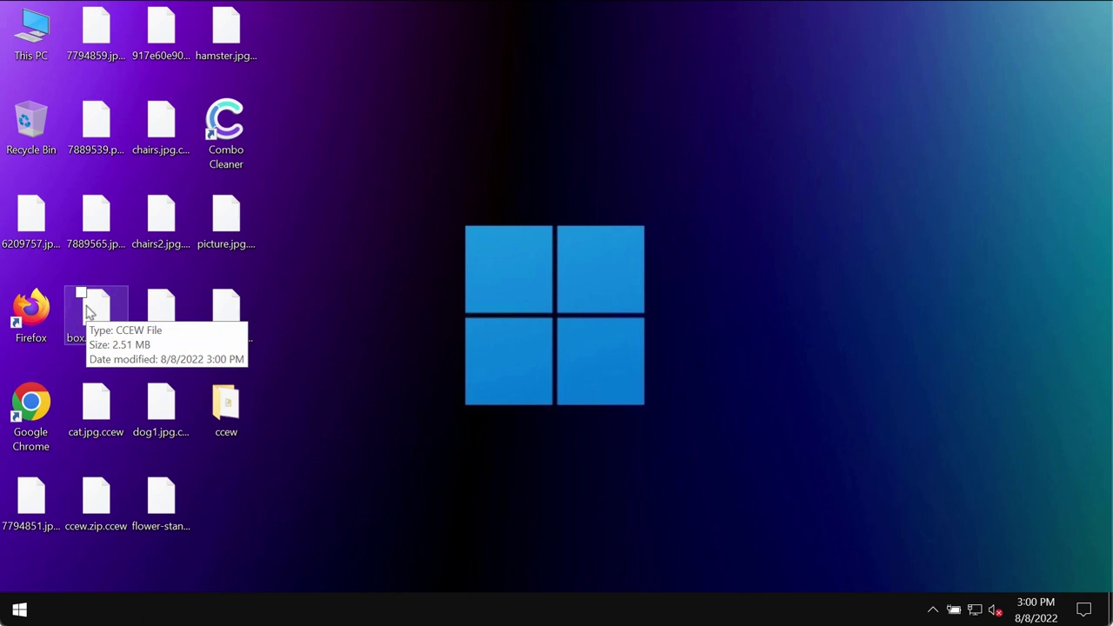
left_click(109, 233)
left_click(301, 278)
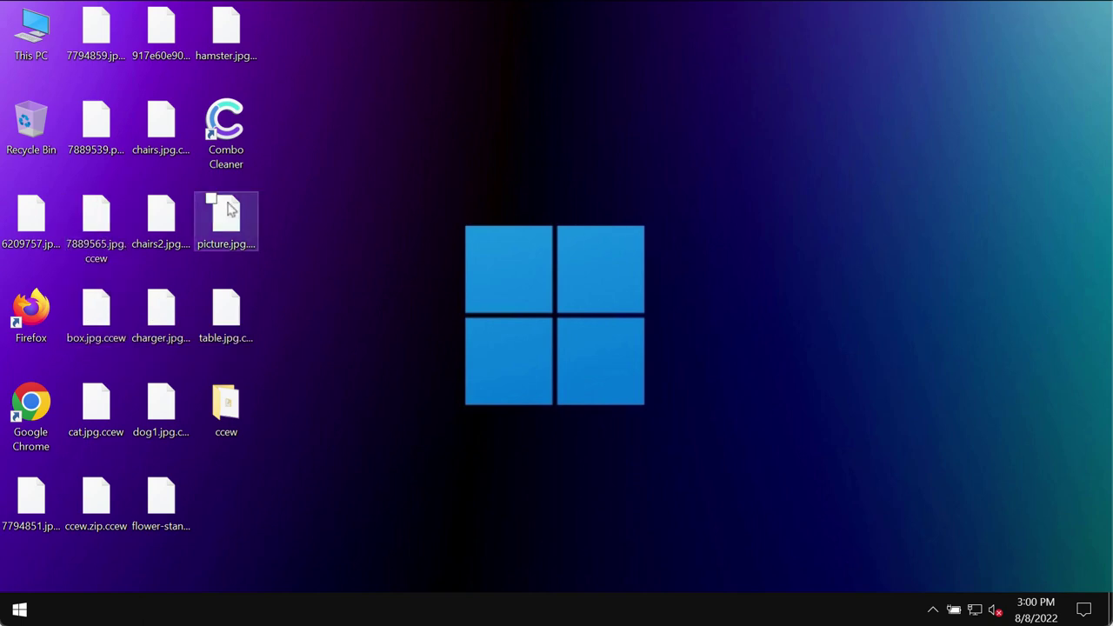
double_click(171, 228)
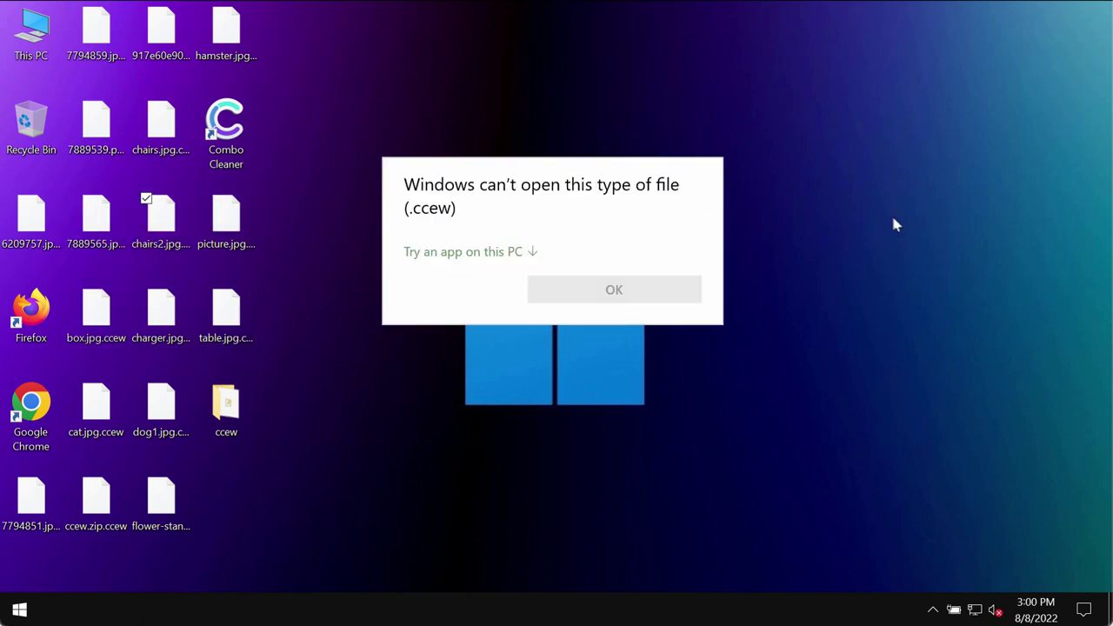
left_click(853, 265)
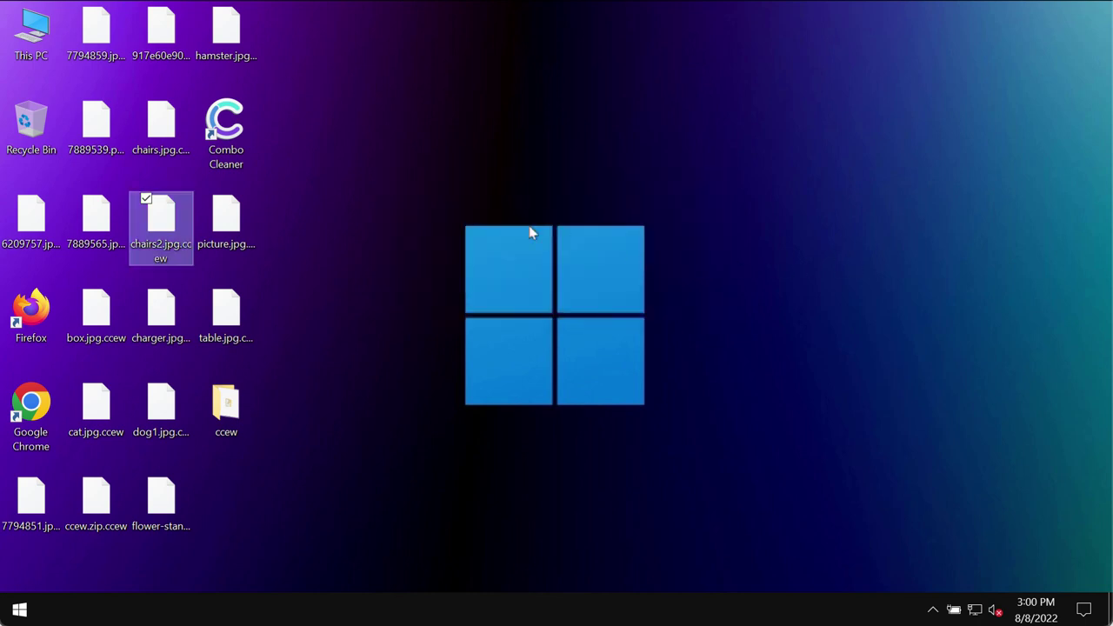
double_click(233, 219)
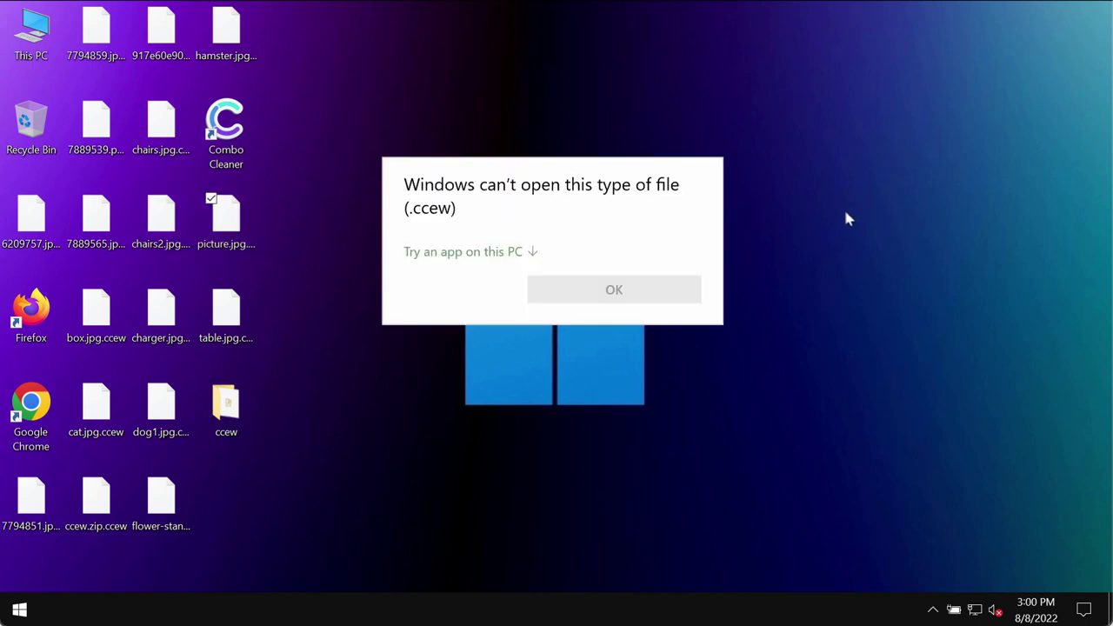
left_click(891, 351)
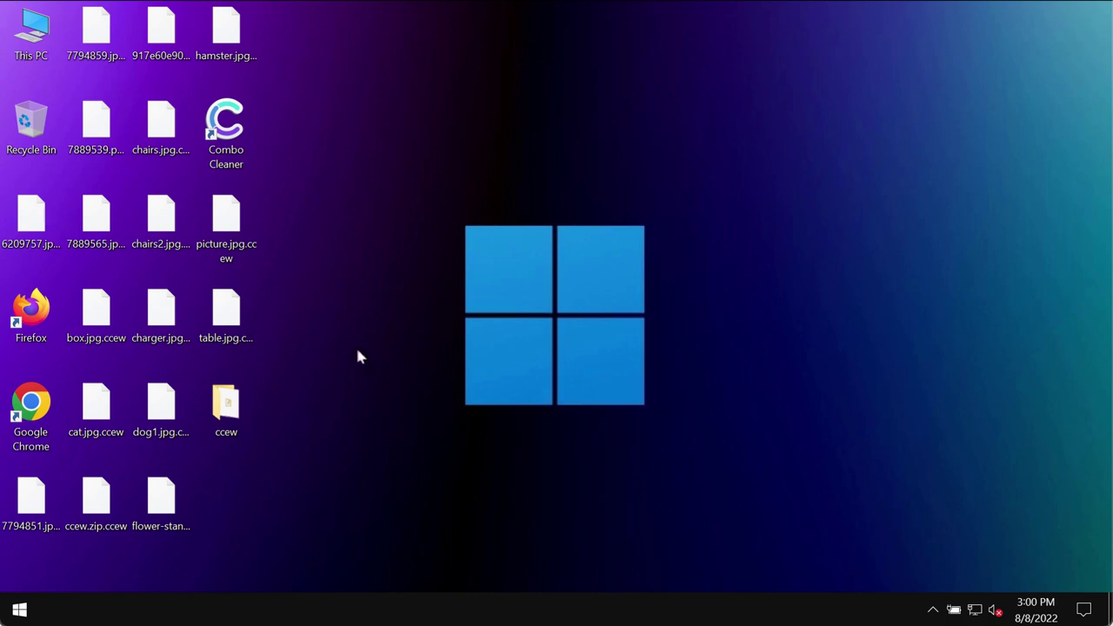
Load combocleaner.com in Google Chrome with the browser window maximized
left_click(24, 416)
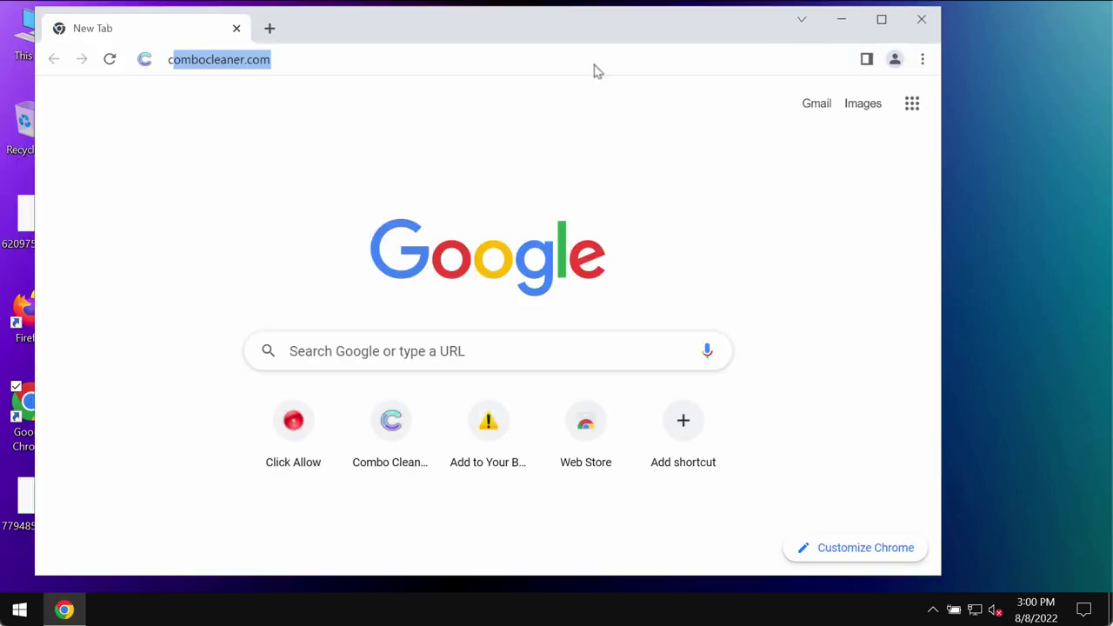
key("Return")
left_click_drag(666, 39, 727, 55)
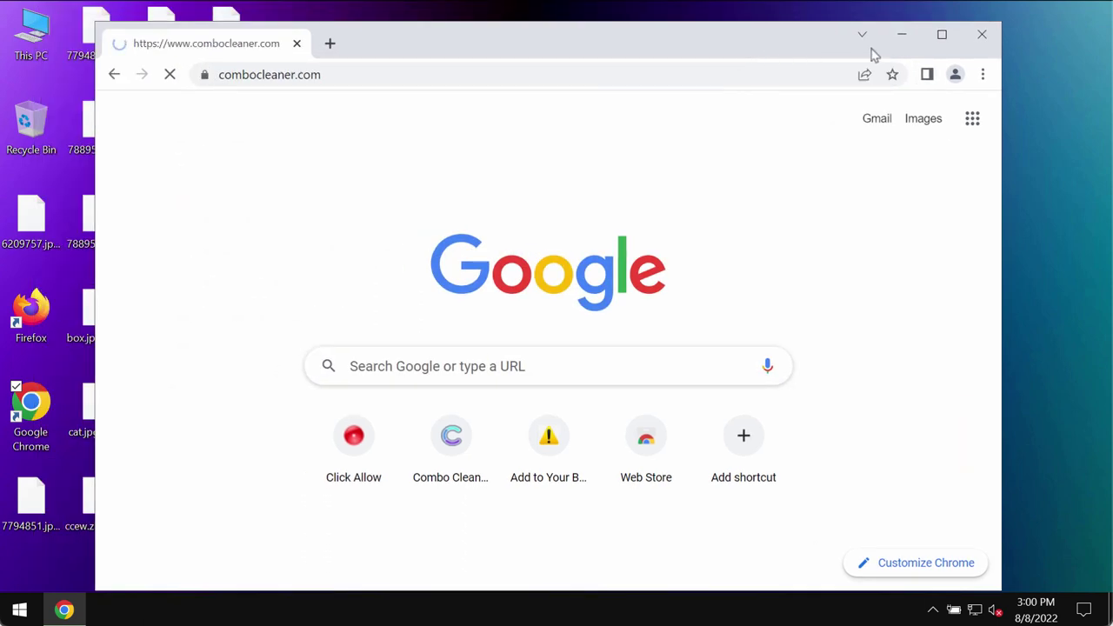
left_click(942, 34)
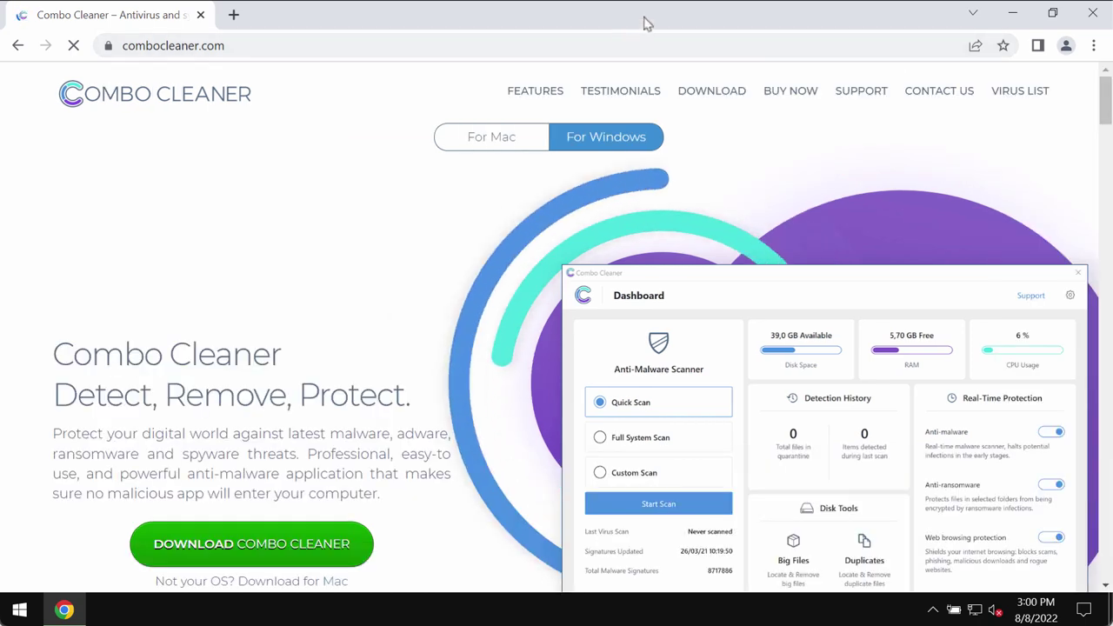
left_click(621, 43)
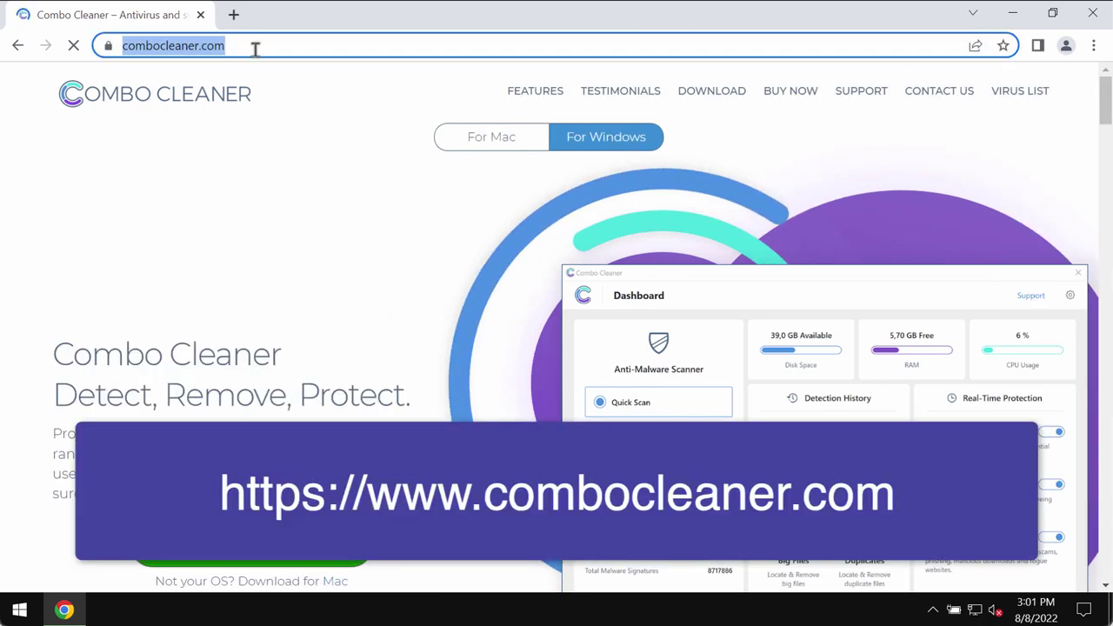
left_click(254, 50)
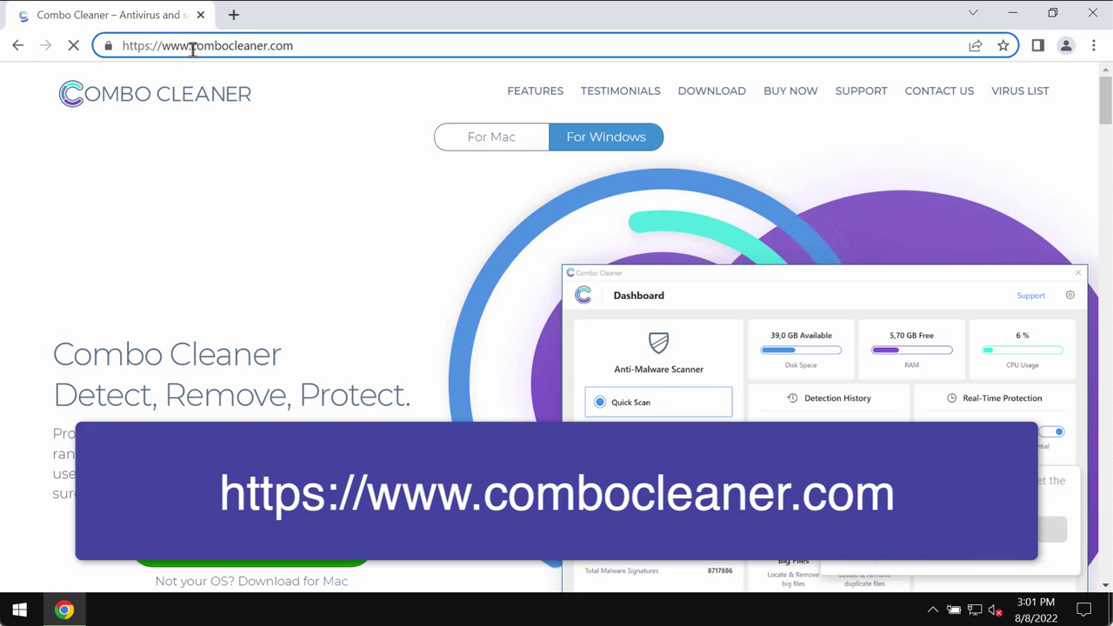
left_click_drag(193, 50, 310, 45)
left_click(311, 45)
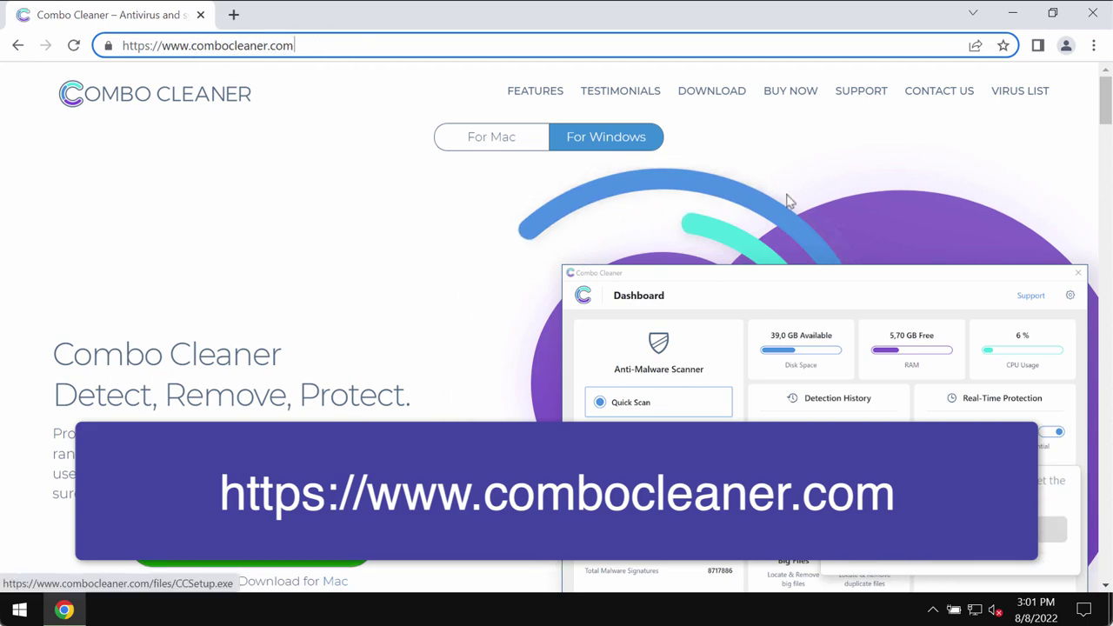
Minimize Chrome, launch Combo Cleaner from the desktop and start a Quick Scan
left_click(1013, 13)
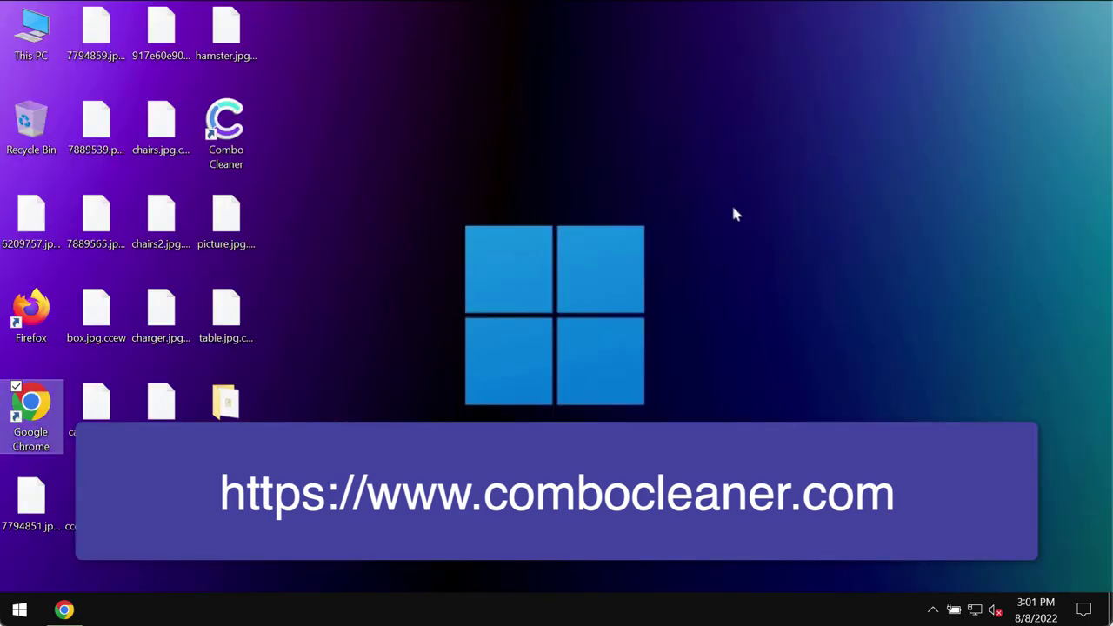
double_click(242, 142)
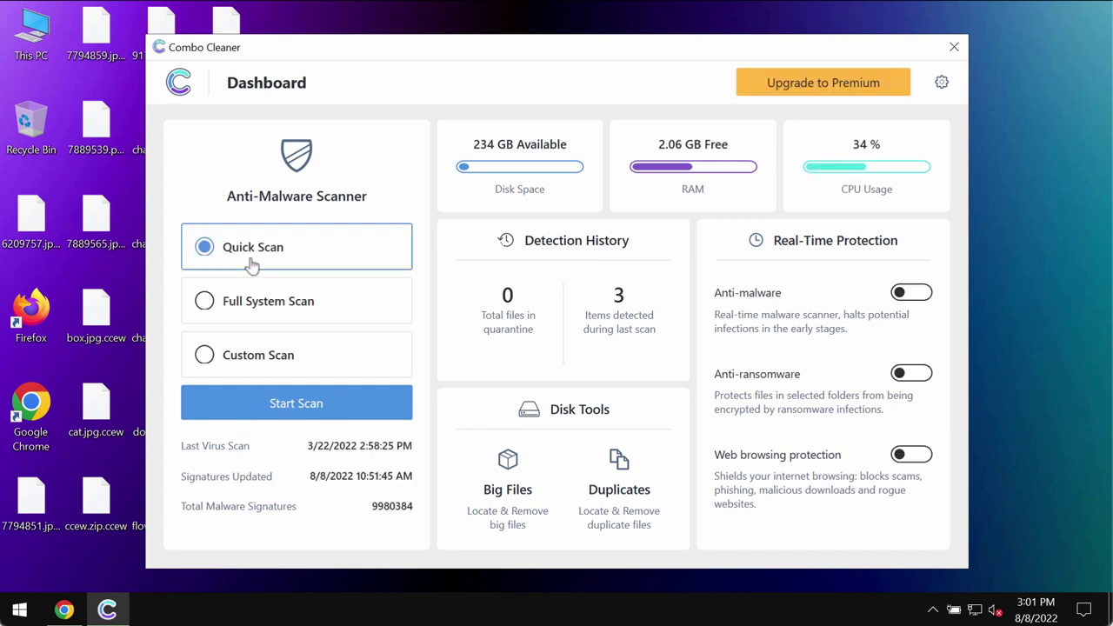
left_click(305, 399)
left_click_drag(646, 54, 648, 60)
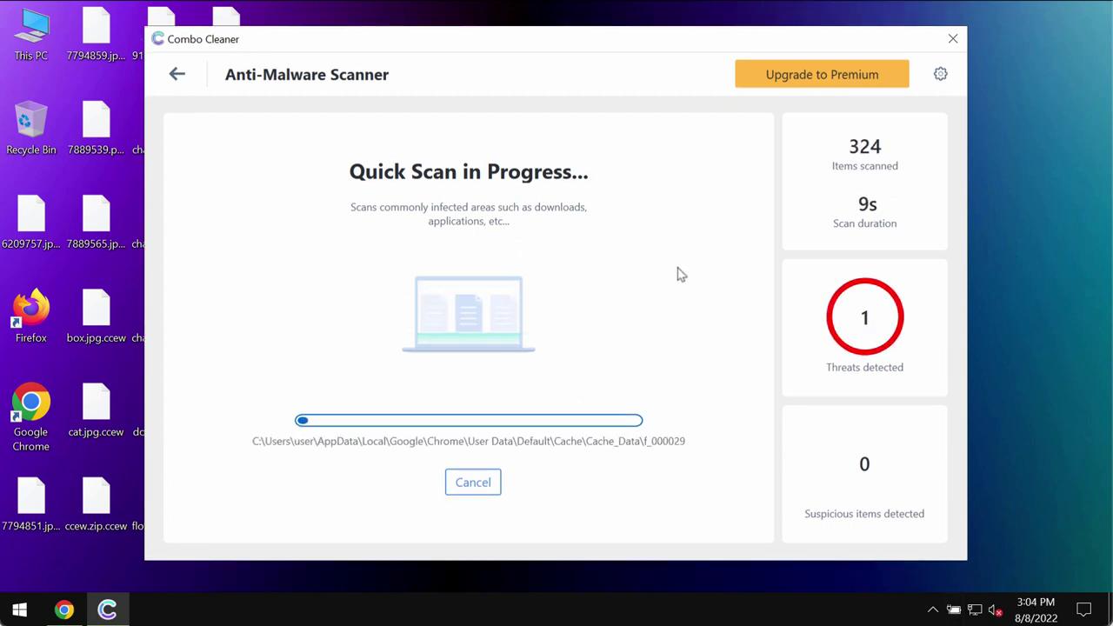
Open Combo Cleaner's settings to the Anti-Ransomware tab
left_click_drag(669, 53, 672, 57)
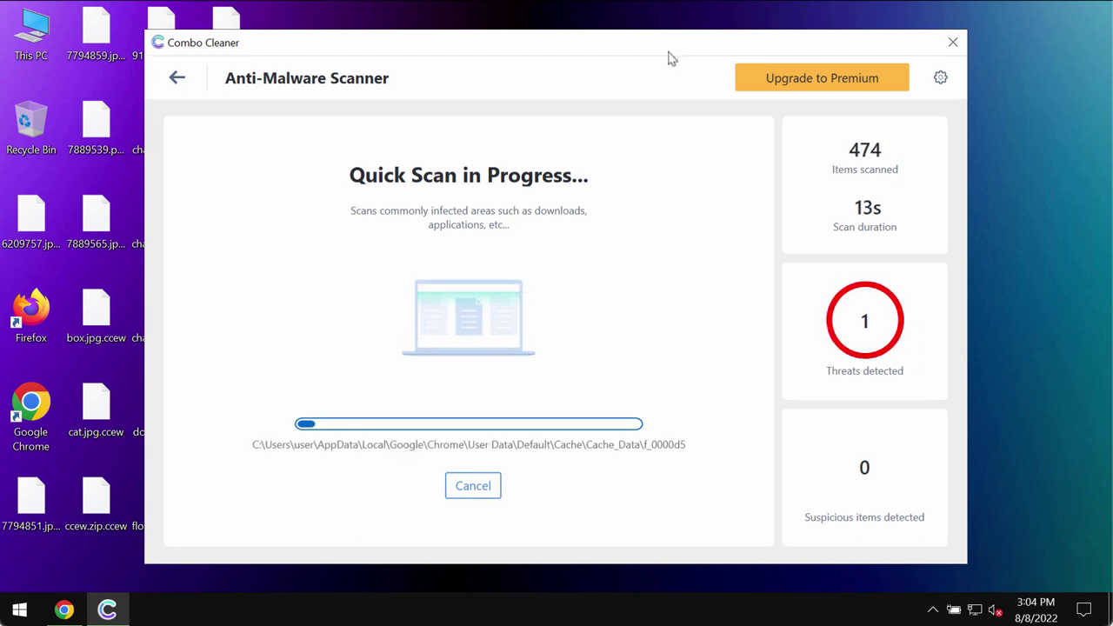
left_click_drag(668, 55, 669, 59)
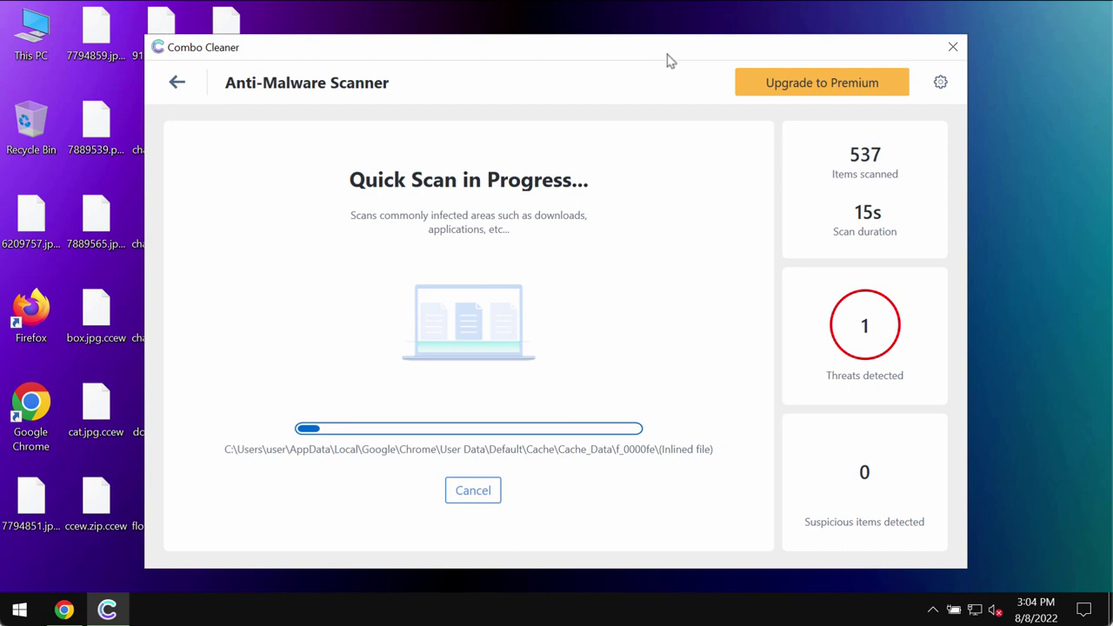
left_click(940, 84)
left_click(499, 149)
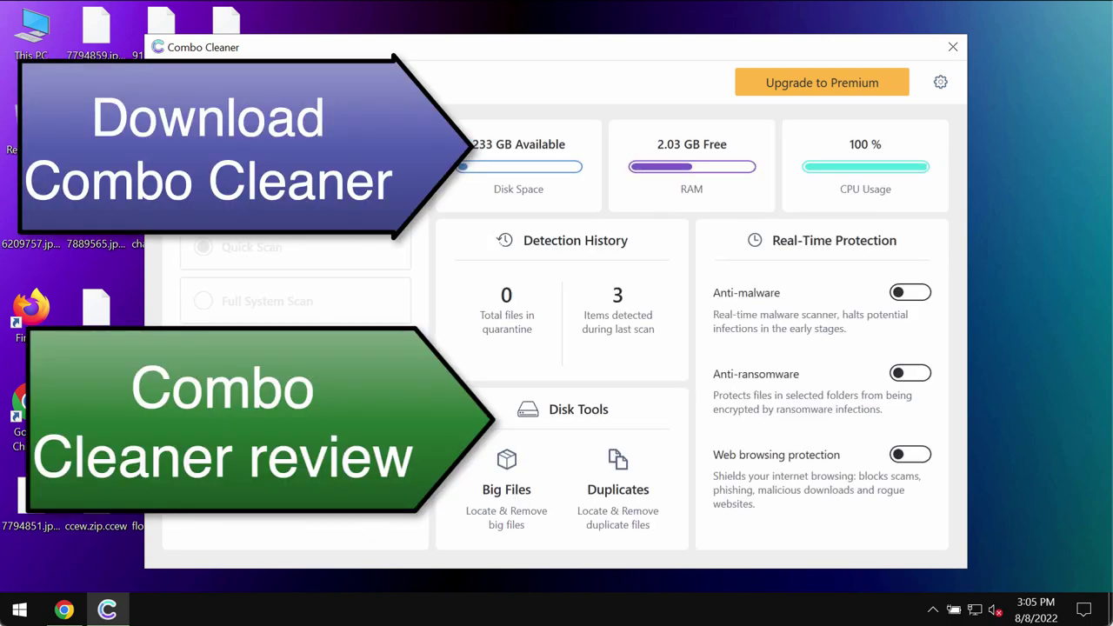
Cancel the quick scan, confirming with Yes, and show the Upgrade to Premium offer
left_click(471, 490)
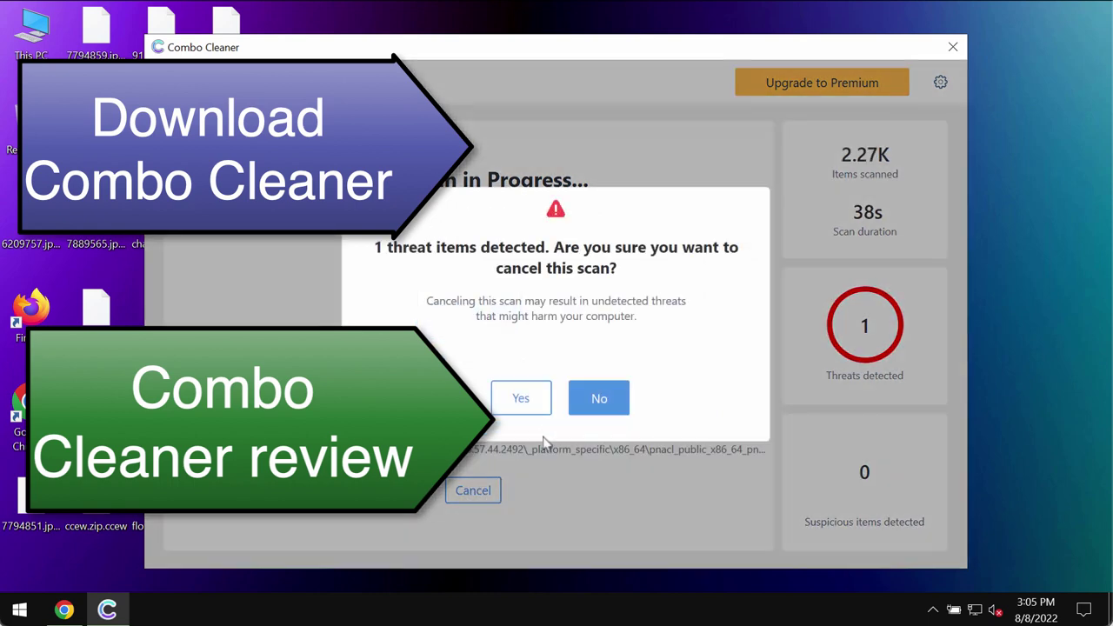
left_click(532, 399)
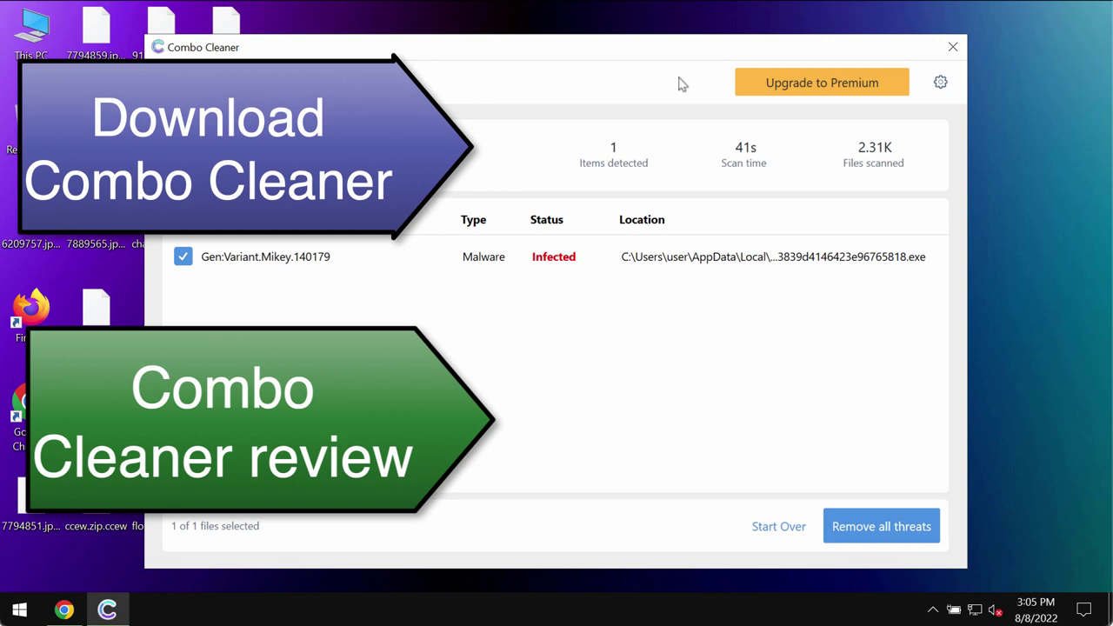
left_click(790, 91)
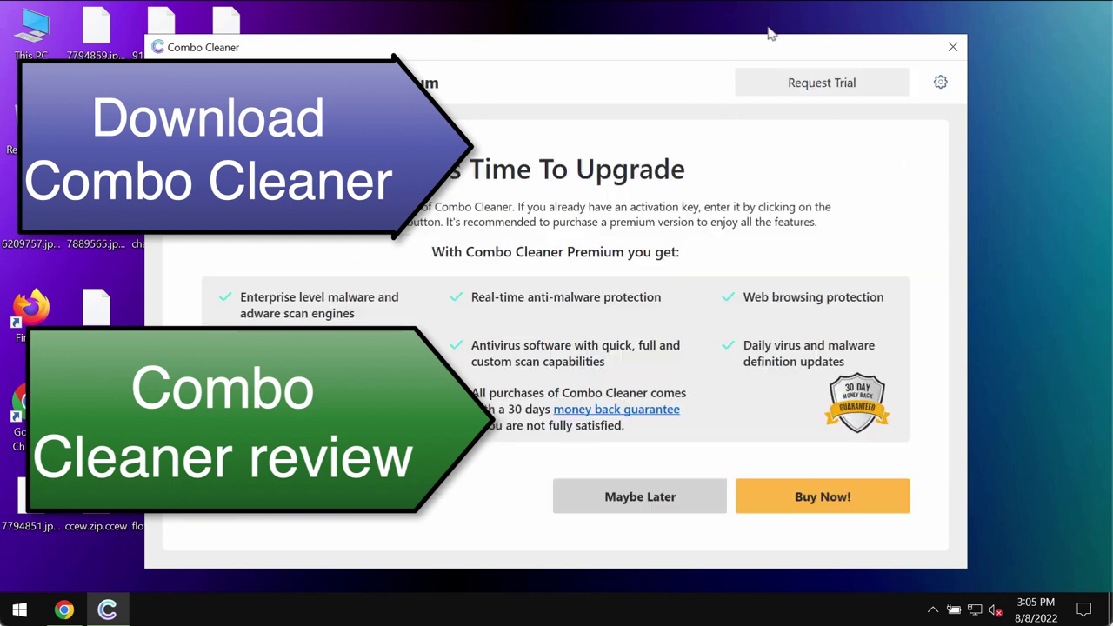